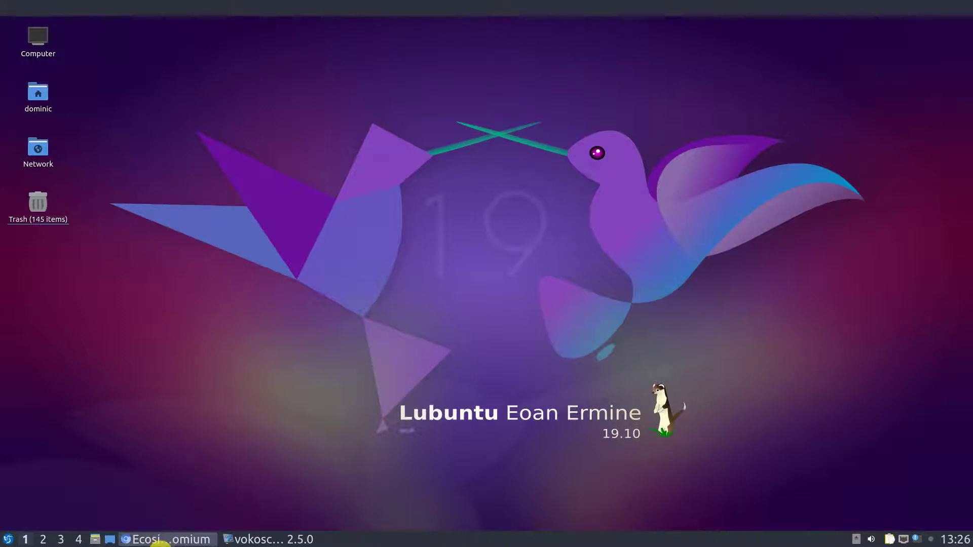
Step: Load the energyd.ie/npv/ article in Chromium
click(160, 540)
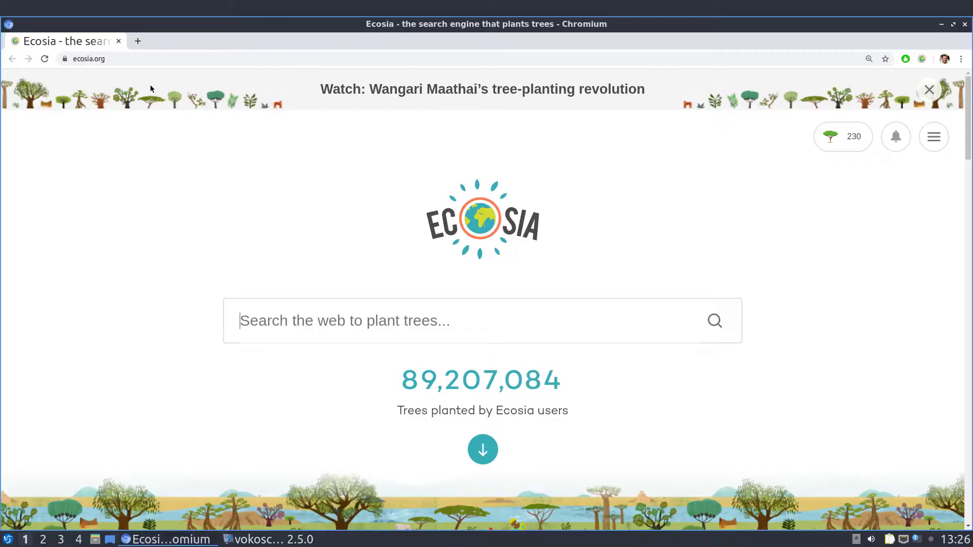
click(133, 59)
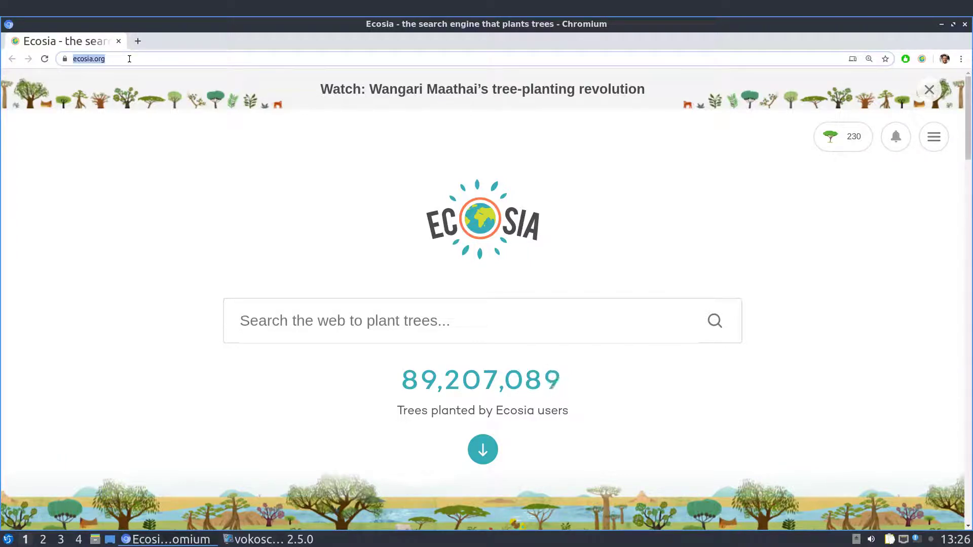
text(http://energyd.ie/npv/)
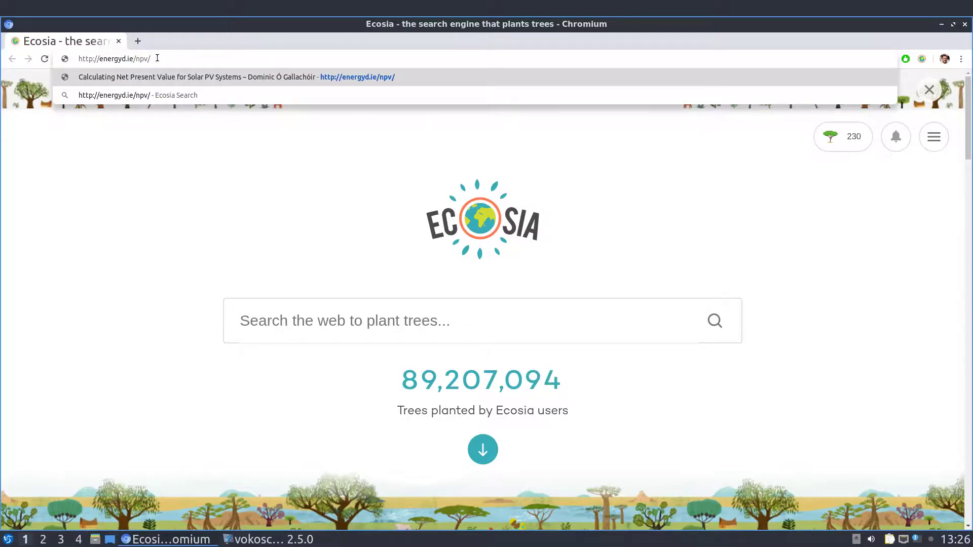
key(Return)
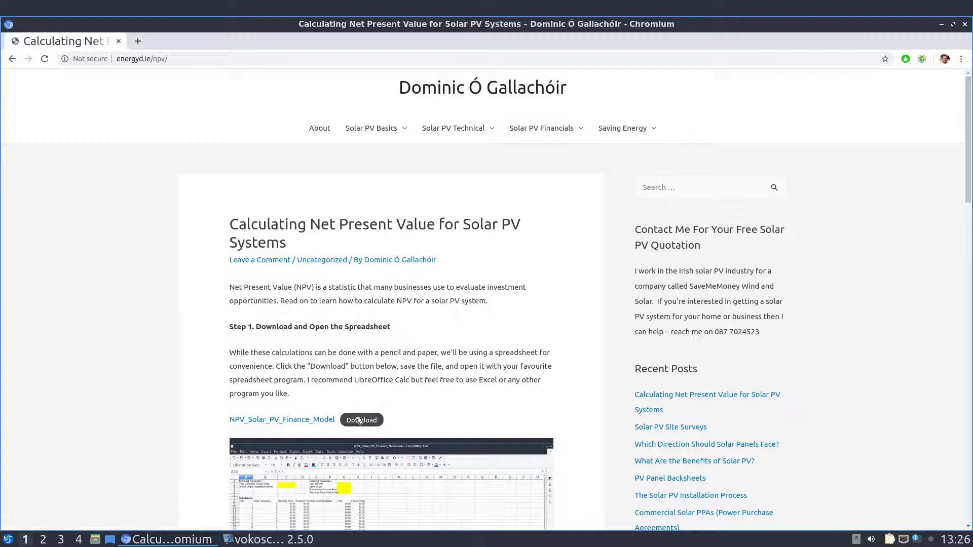
Step: Download NPV_Solar_PV_Finance_Model.ods to the Desktop and open it
click(361, 420)
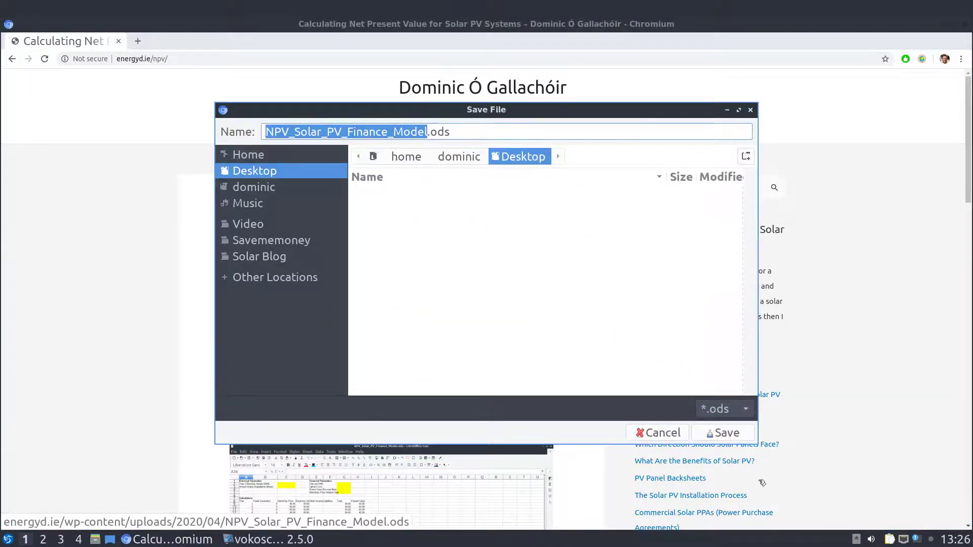
click(722, 432)
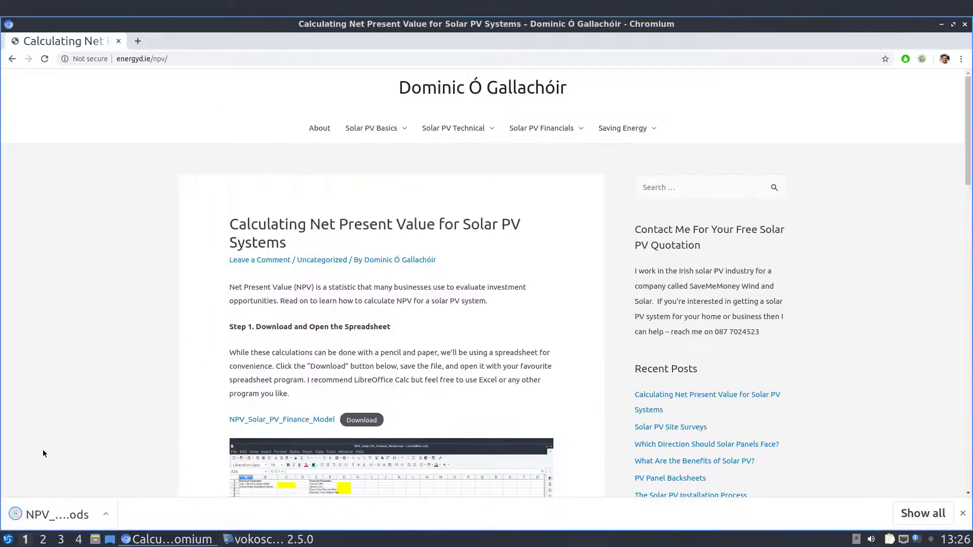
click(61, 517)
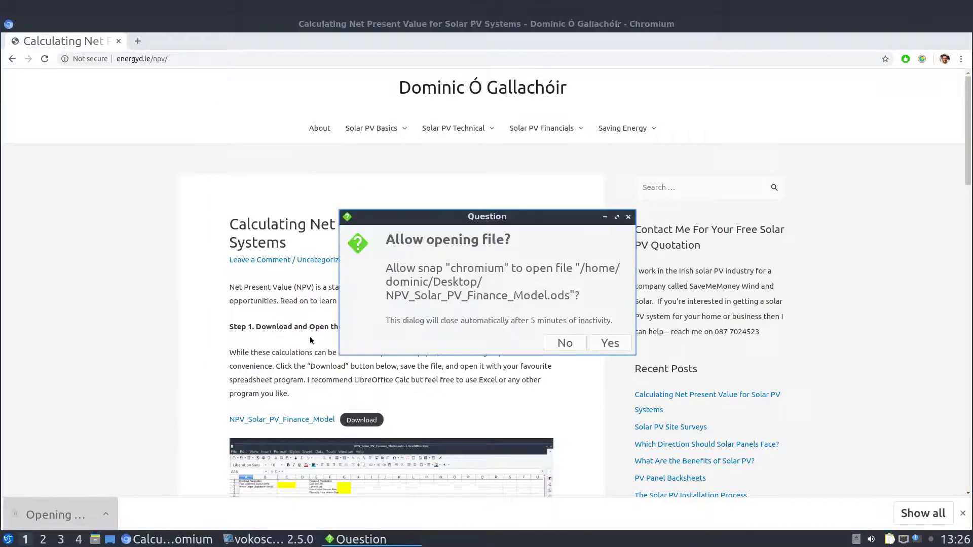
Step: Open the file in Calc and review the inputs C2:C3, G2:G5, E9:F33 and results H35:H36
click(601, 349)
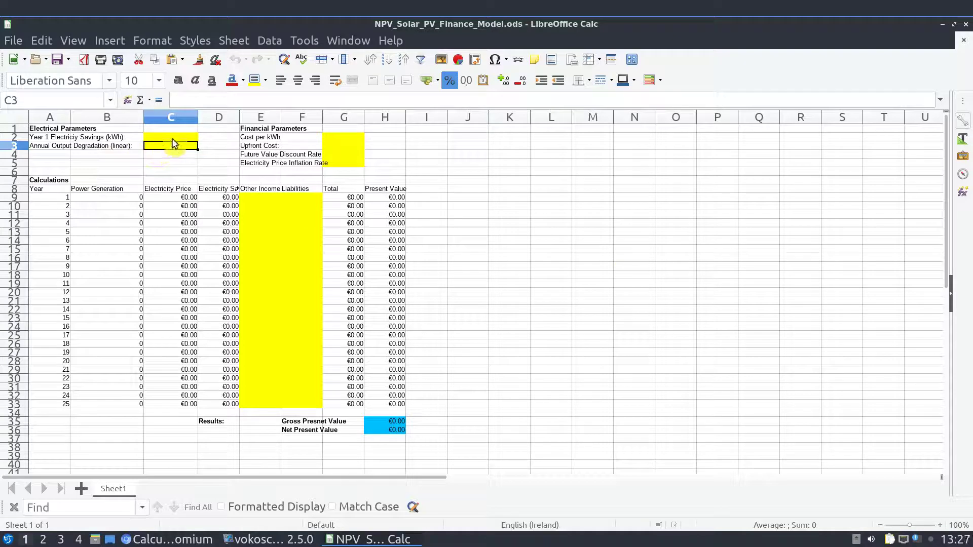
drag(173, 137, 173, 146)
drag(346, 135, 343, 163)
drag(261, 196, 311, 408)
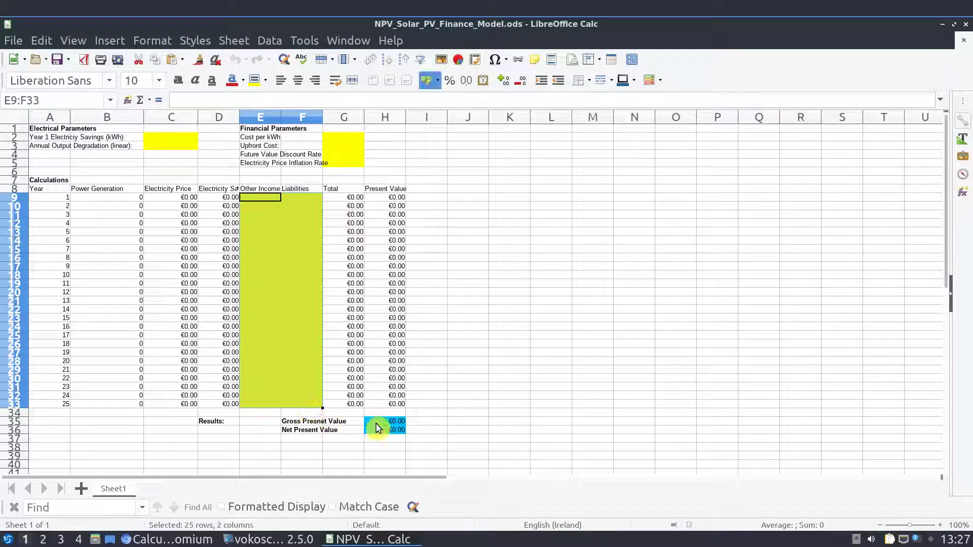
drag(383, 422, 375, 432)
Step: Inspect the Gross Present Value formula in H35, then return to cell C2
key(F2)
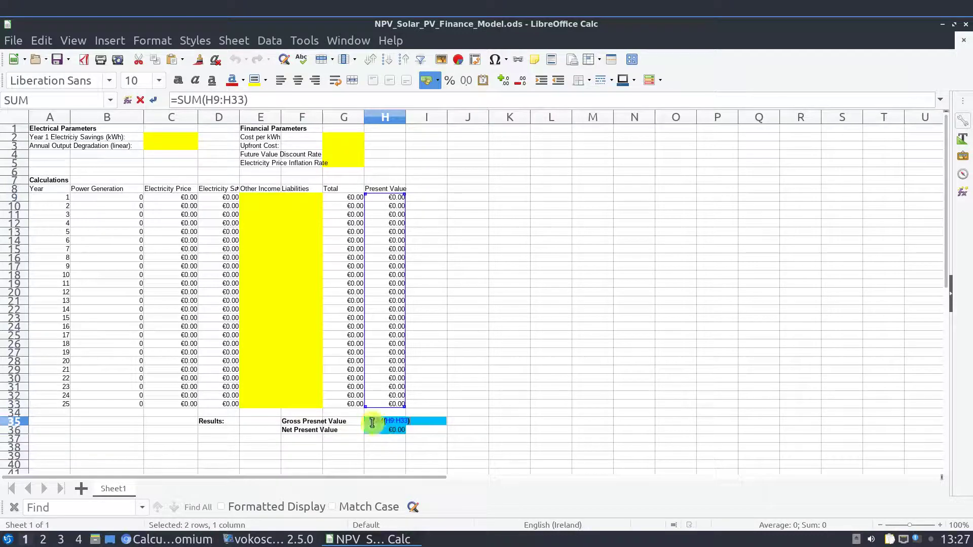
click(500, 363)
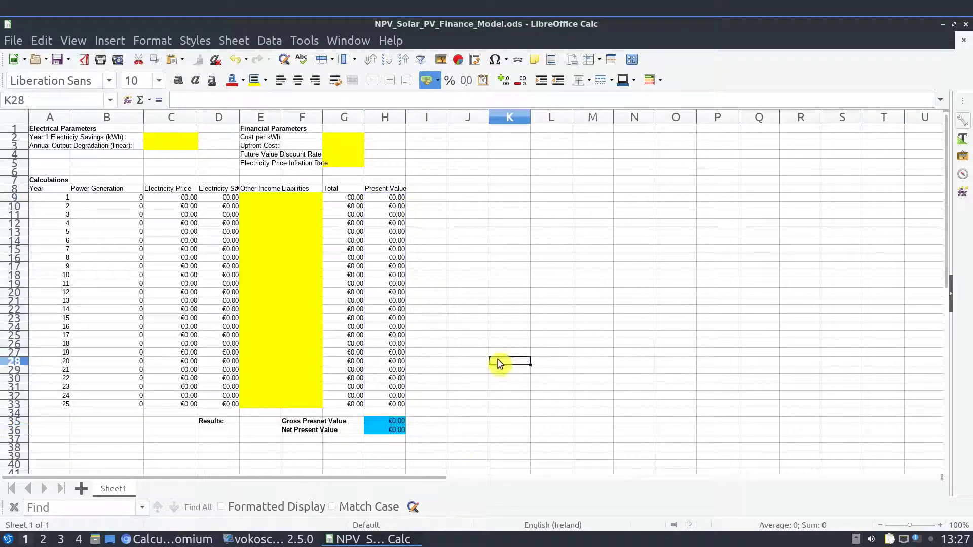
drag(500, 363, 501, 355)
click(163, 138)
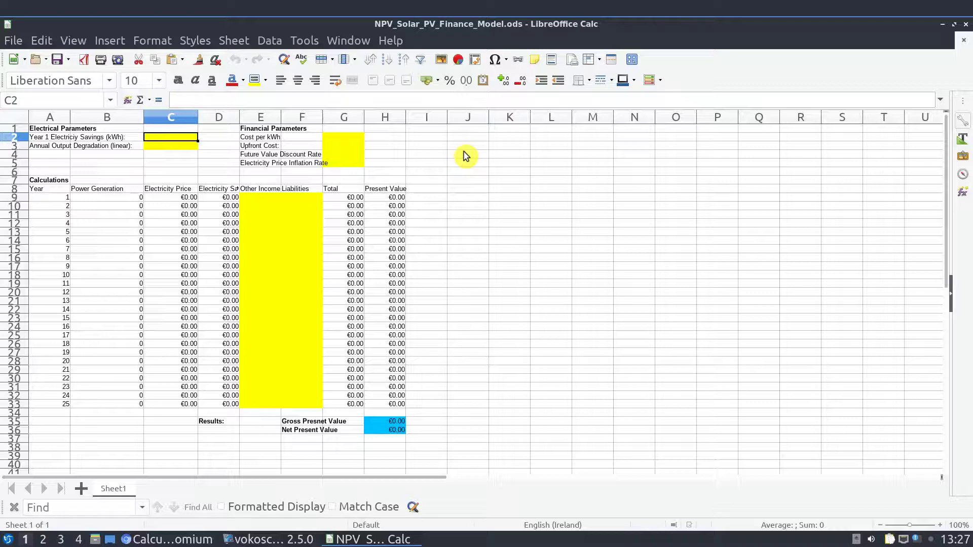
Step: Enter 45000 kWh Year 1 savings in C2 and 0.6% degradation in C3
text(45000)
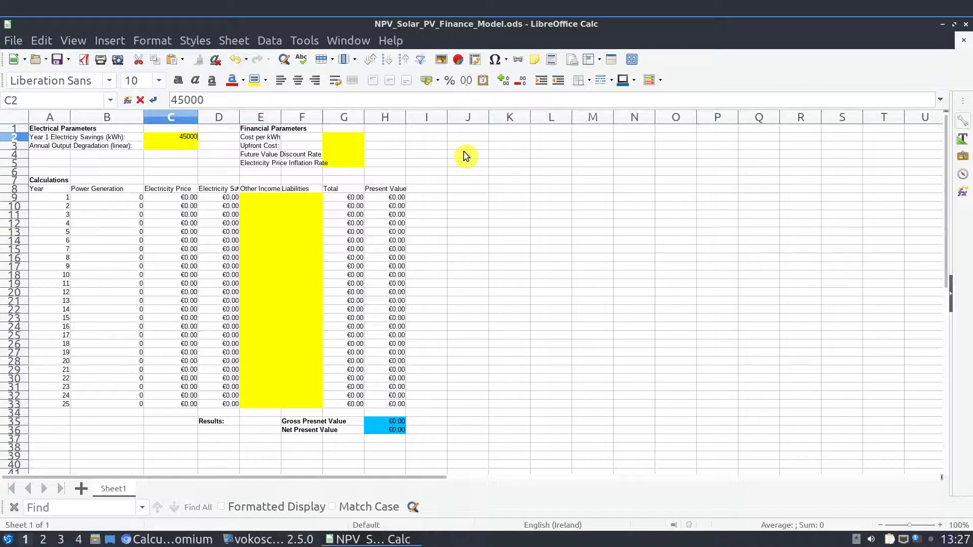
key(Return)
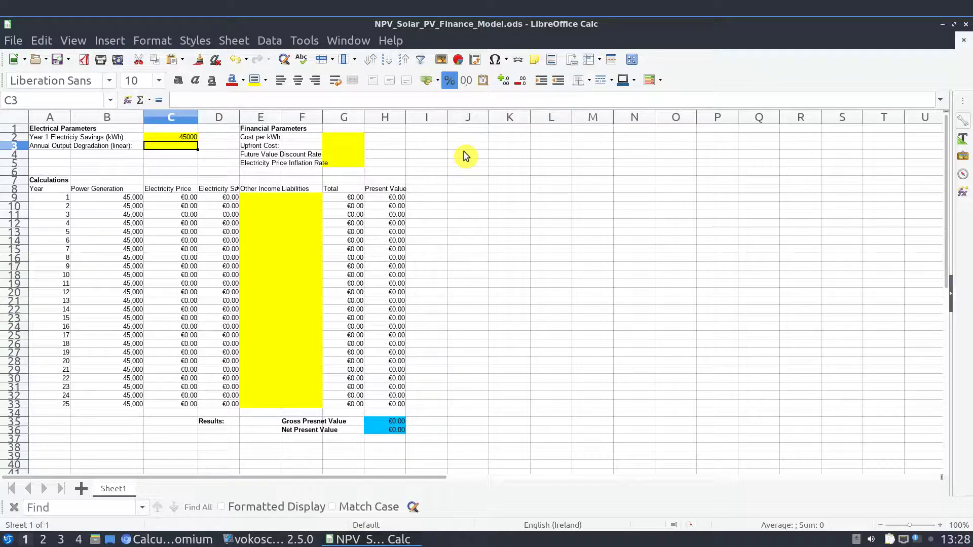
text(.6)
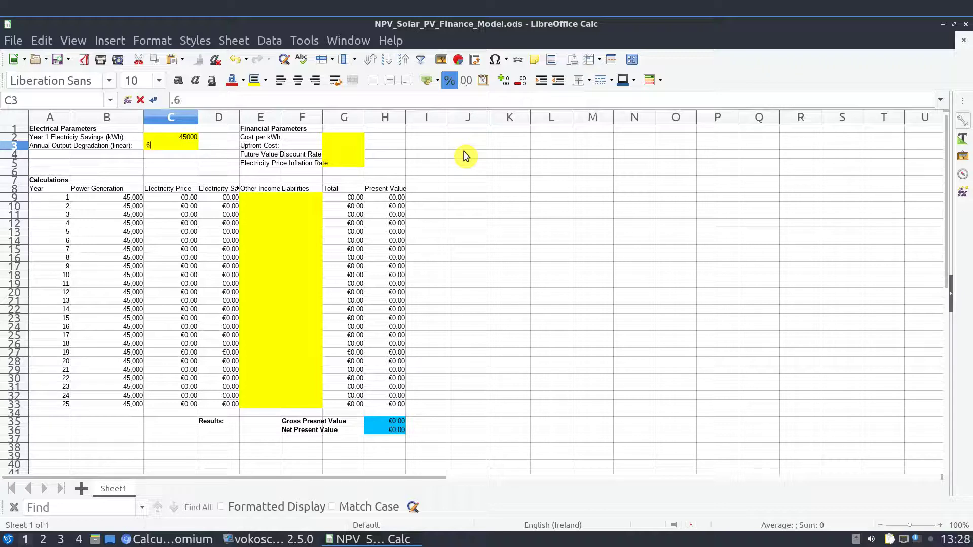
text(%)
key(Return)
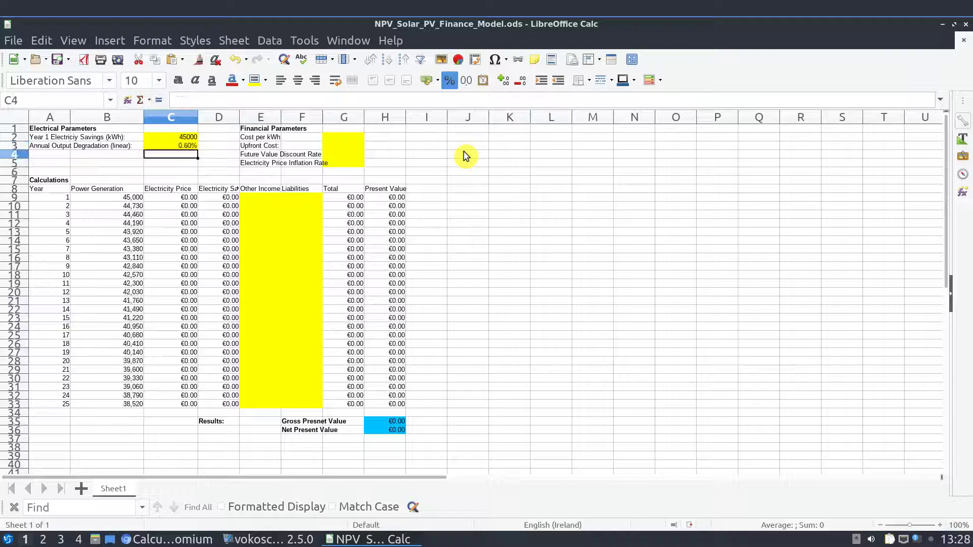
Step: Enter €0.14 cost per kWh in G2 and €60,000 upfront cost in G3
key(Right)
key(Up)
key(Up)
key(Right)
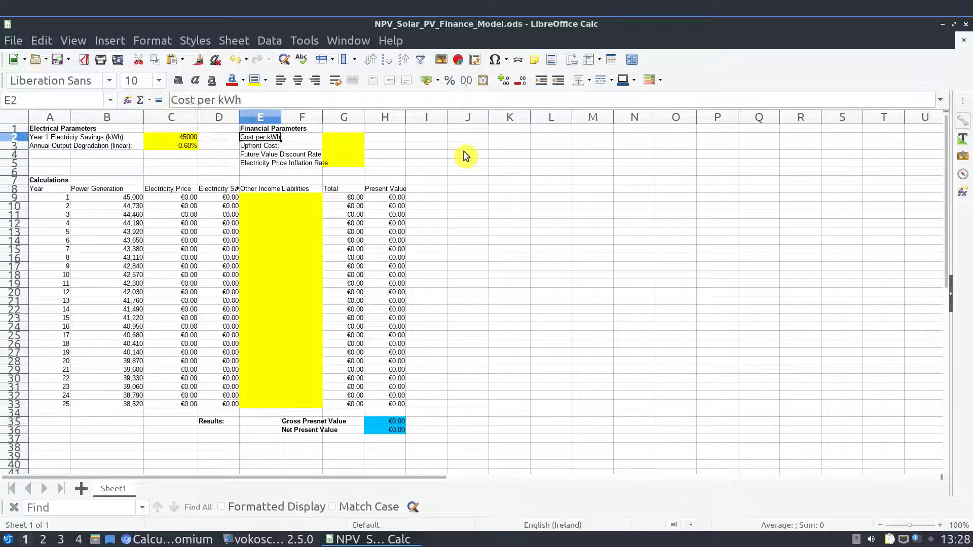
key(Right)
key(Right)
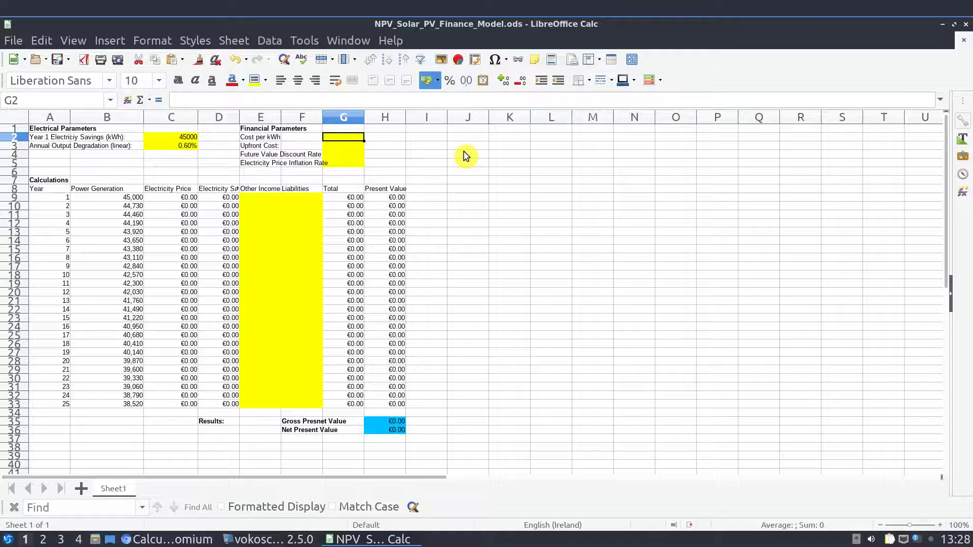
text(.)
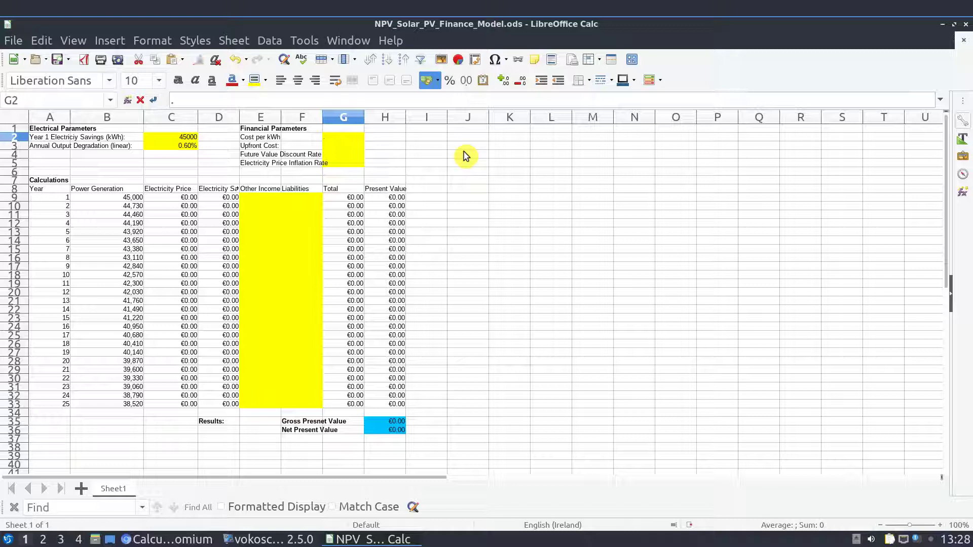
text(14)
key(Return)
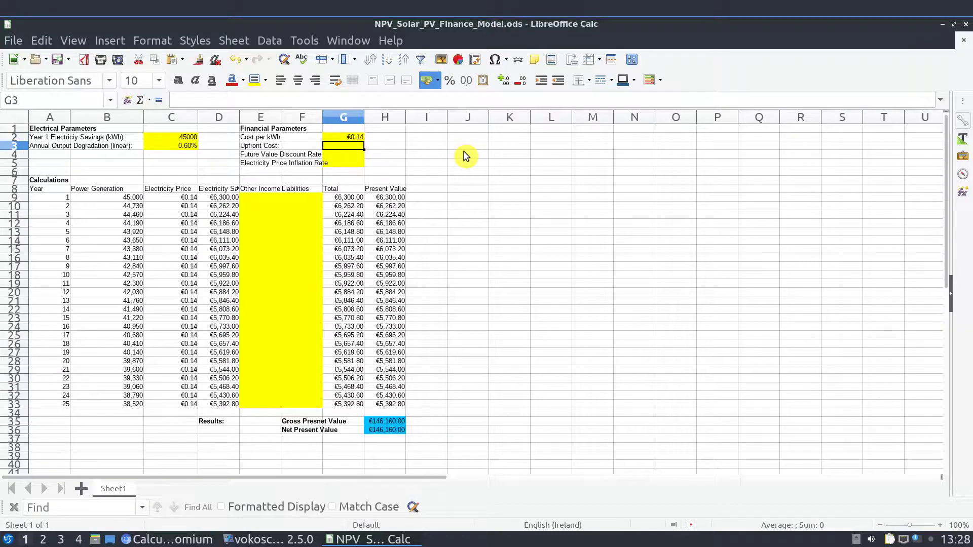
text(60000)
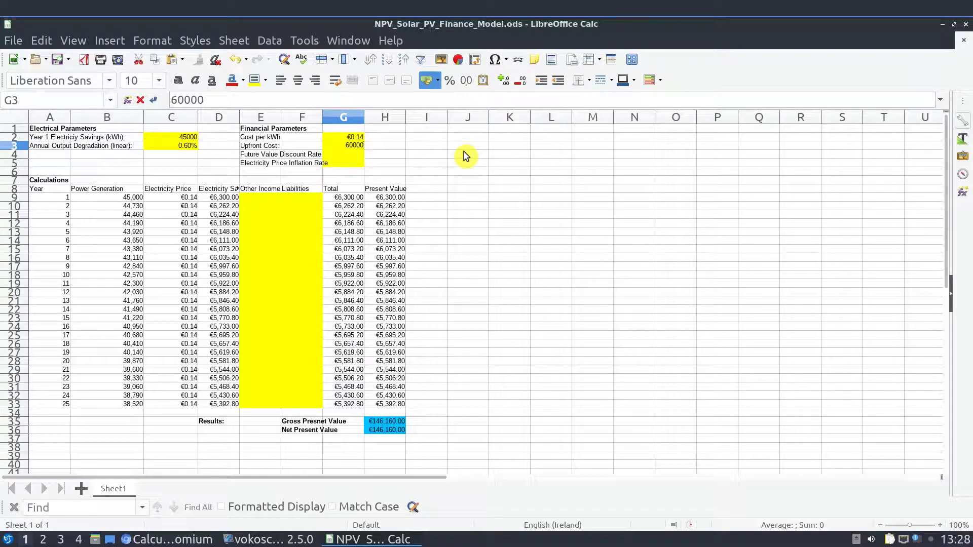
key(Return)
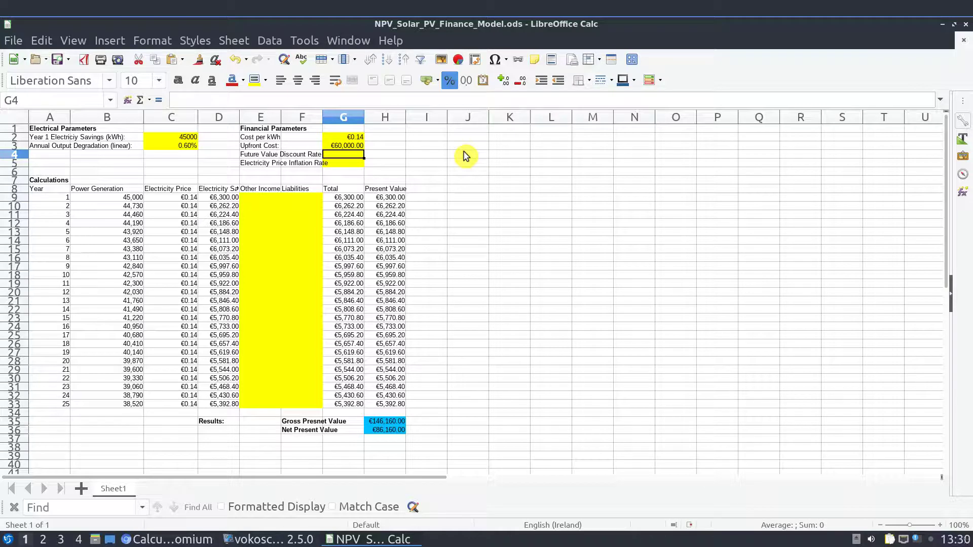
Step: Enter a 6% discount rate in G4 and 2% price inflation in G5
text(.06)
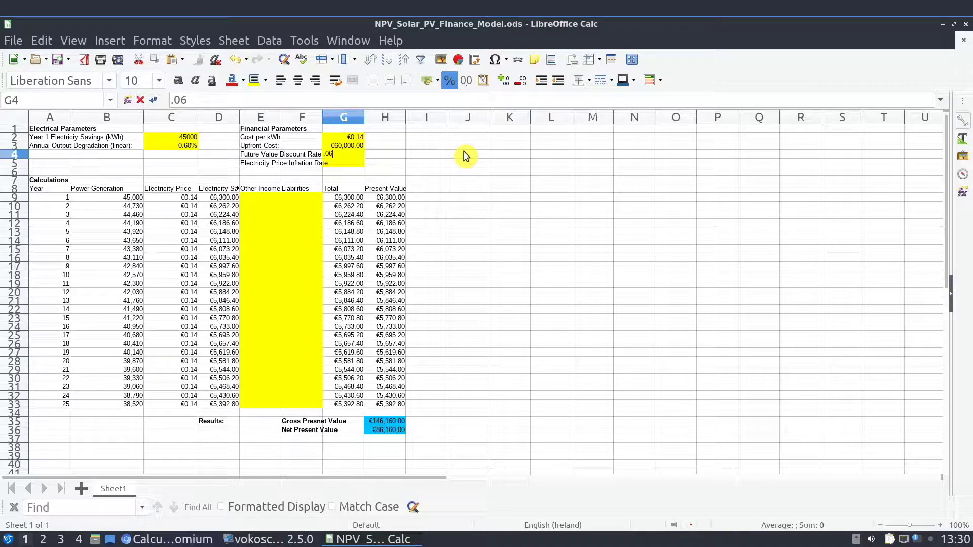
key(Return)
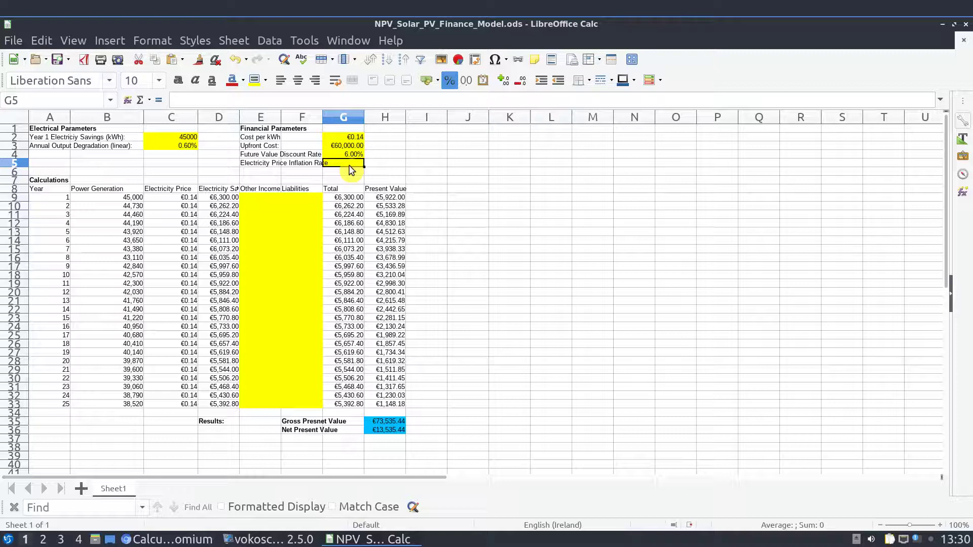
text(2%)
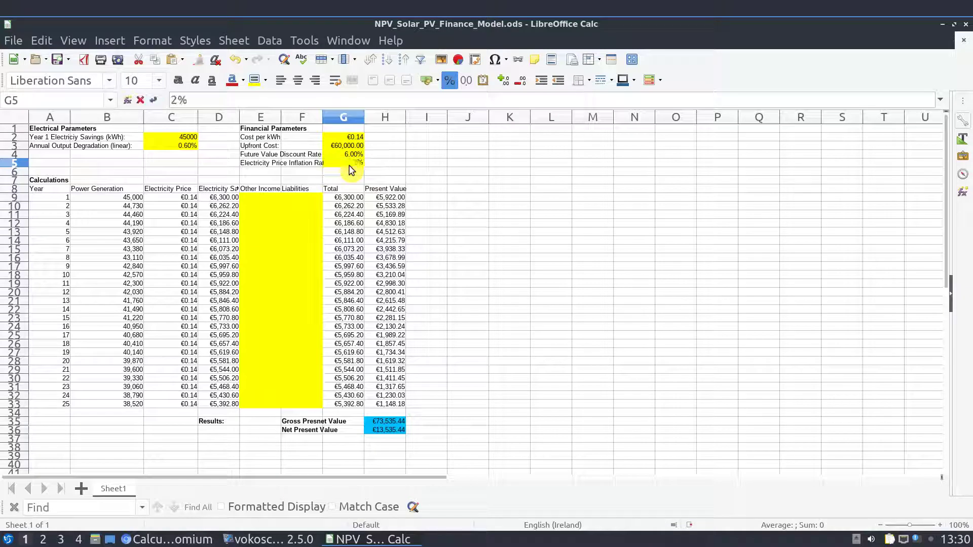
text(%)
key(BackSpace)
key(Return)
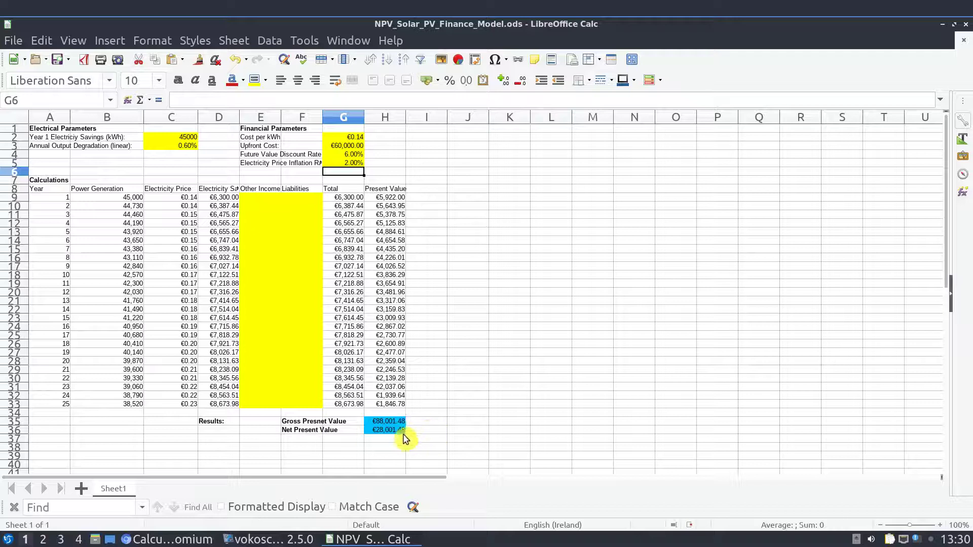
Step: Enter €12,000 as year 1 Other Income in cell E9
drag(399, 431, 397, 426)
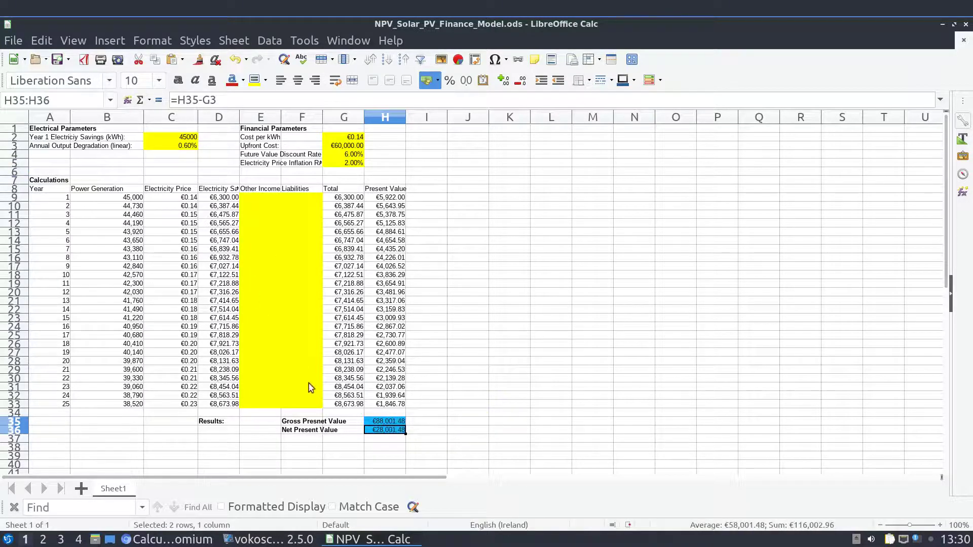
click(304, 405)
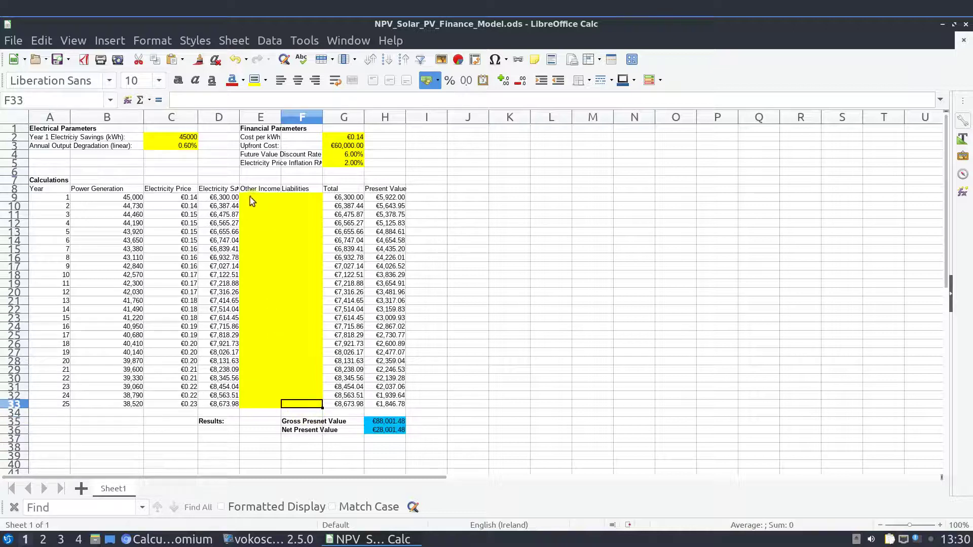
drag(250, 197, 300, 408)
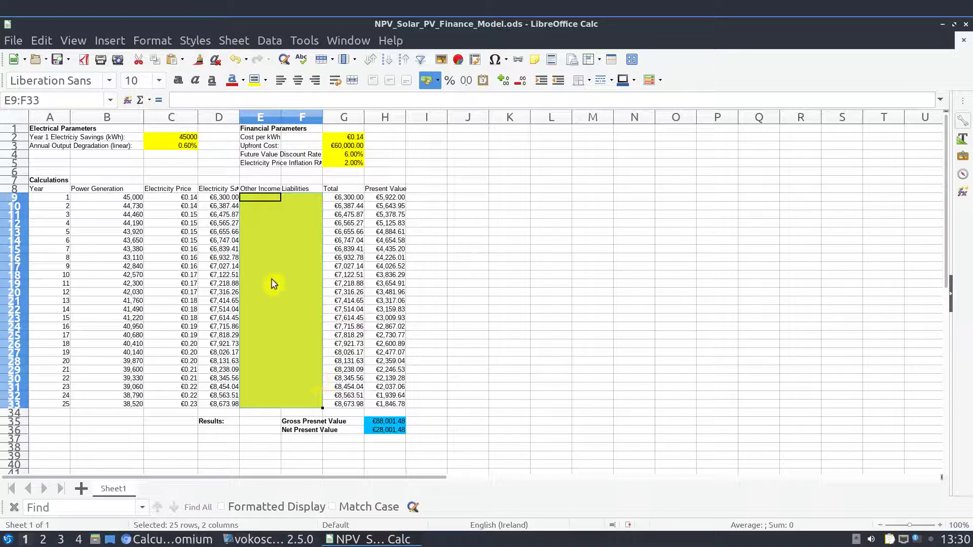
click(266, 201)
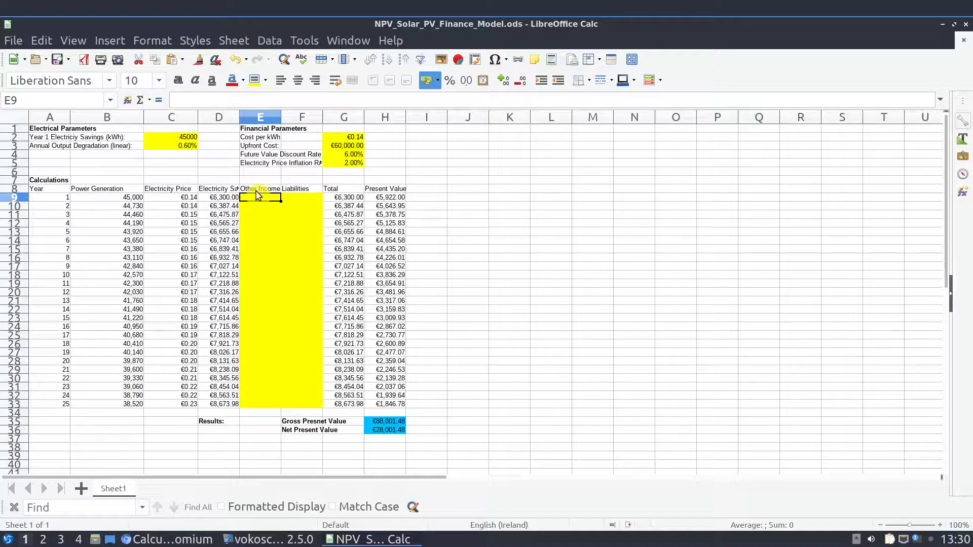
text(12000)
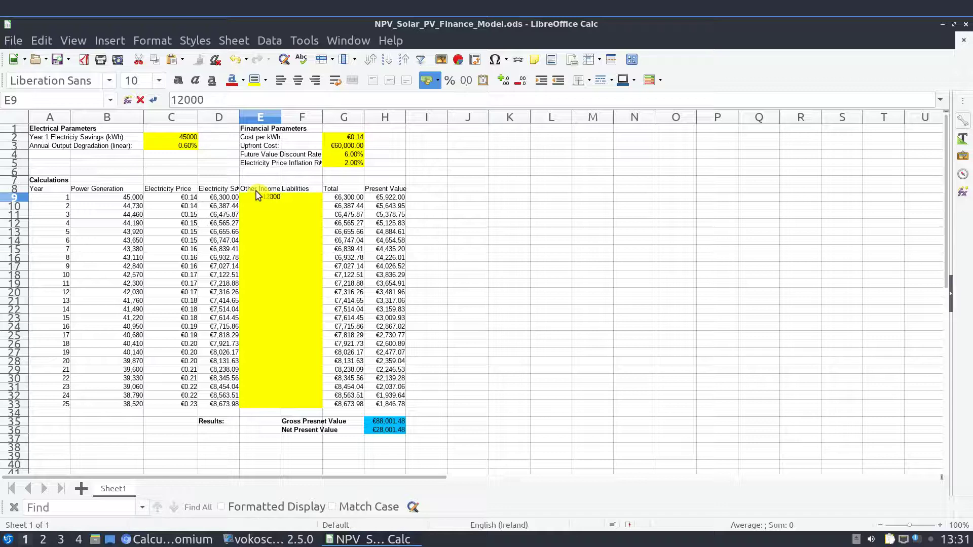
key(Return)
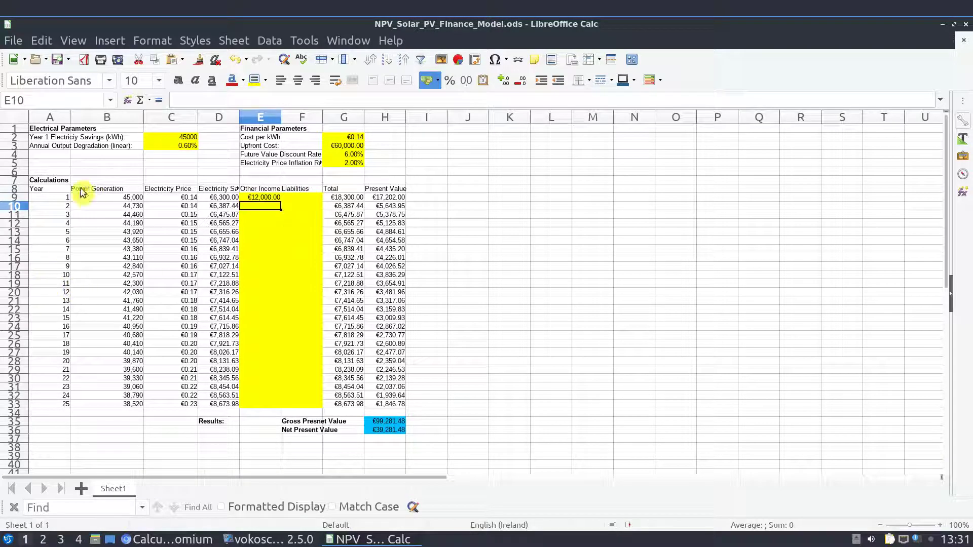
Step: Enter a €5,500 Liabilities amount for year 13 in cell F21
drag(50, 198, 387, 408)
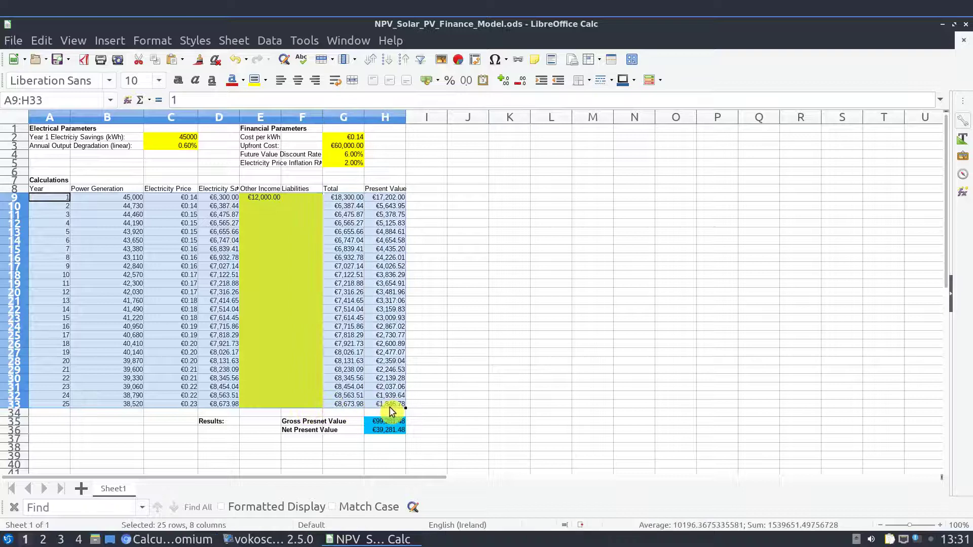
click(594, 251)
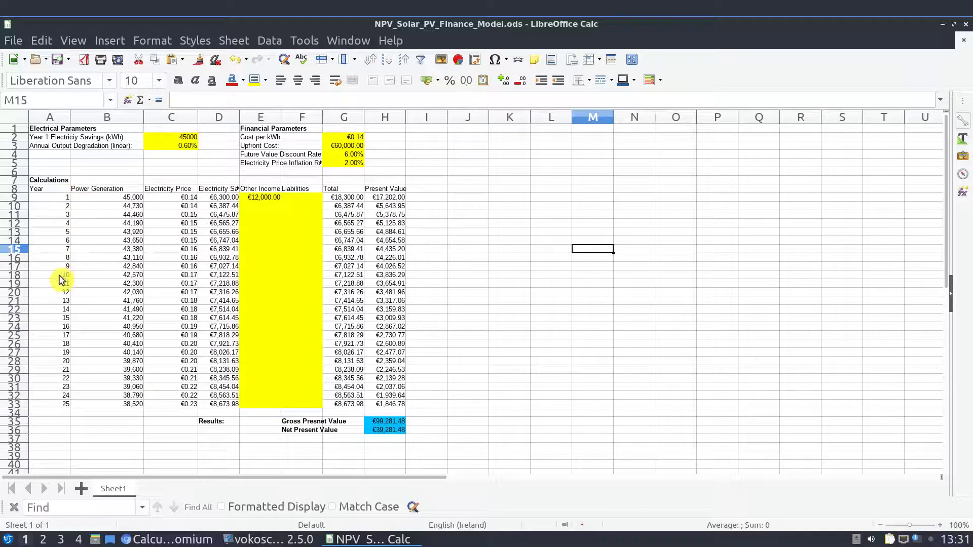
drag(59, 279, 56, 205)
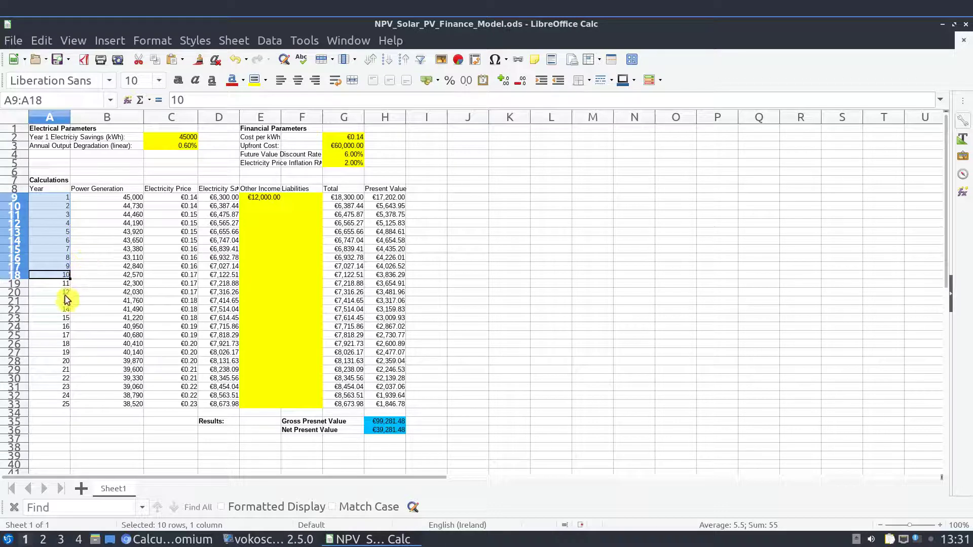
click(15, 301)
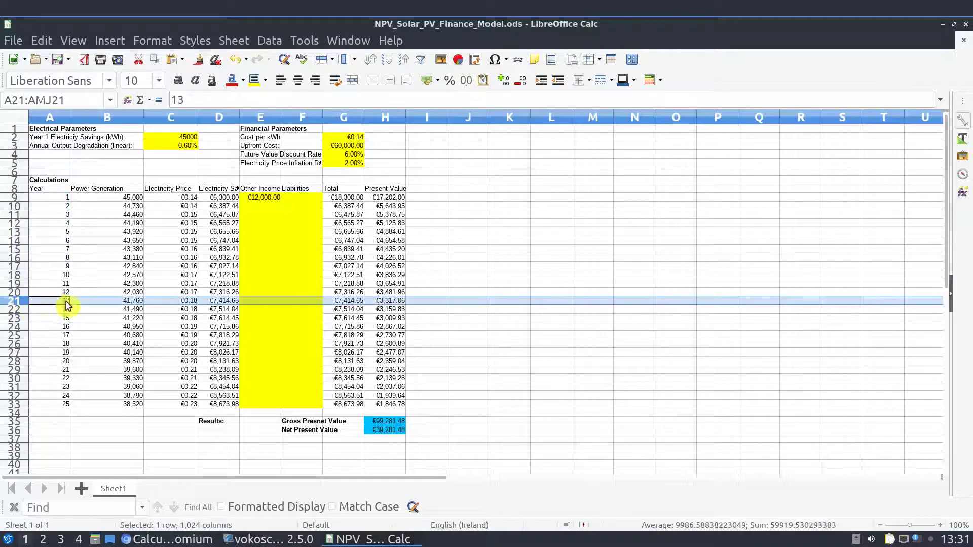
click(306, 305)
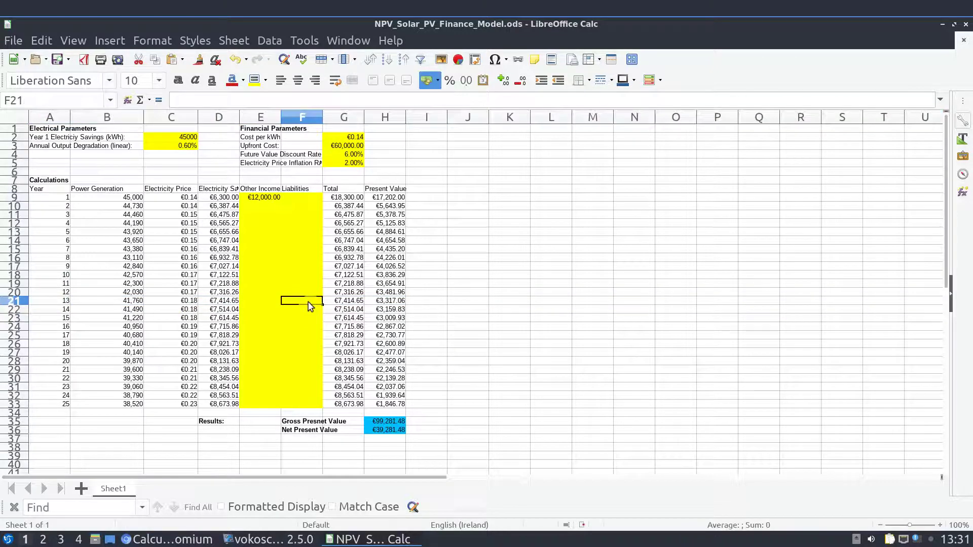
text(5500)
key(Return)
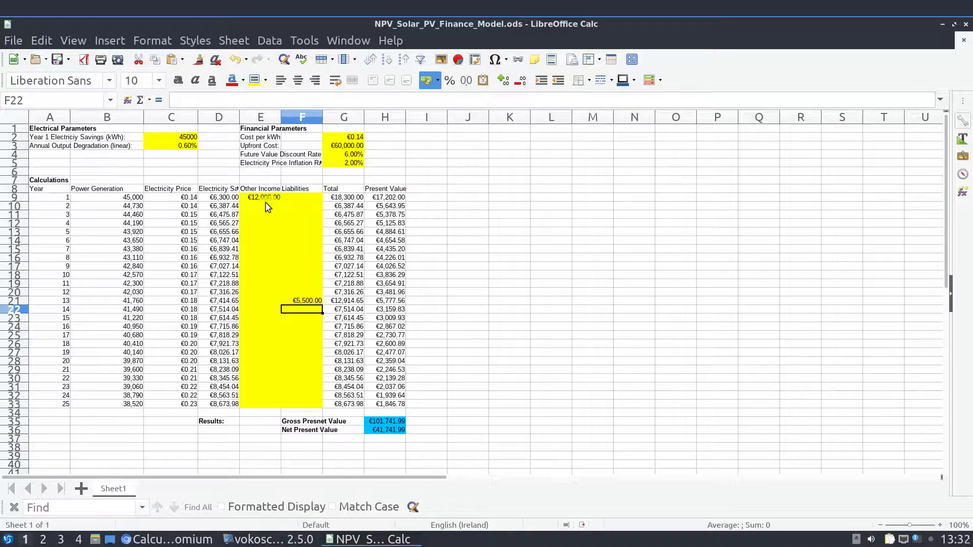
click(257, 238)
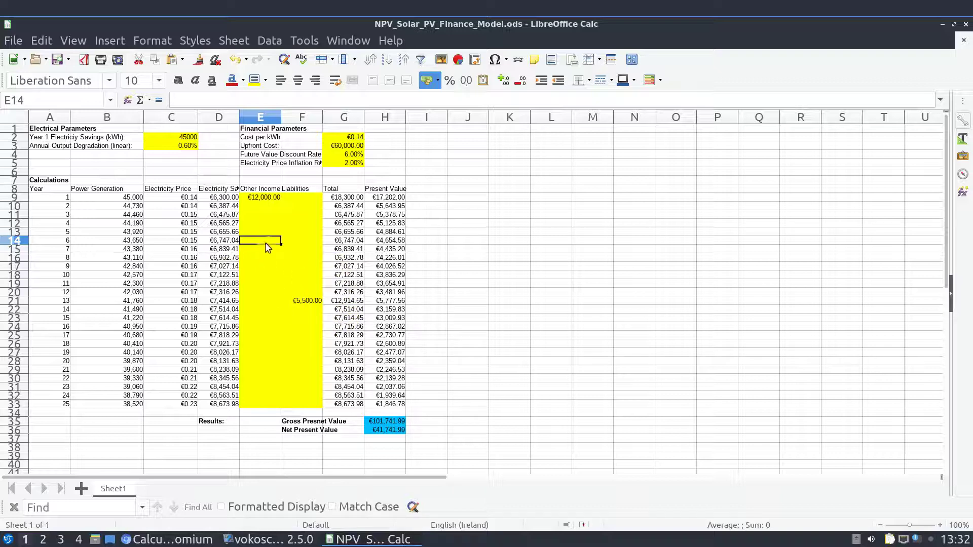
drag(427, 430, 256, 426)
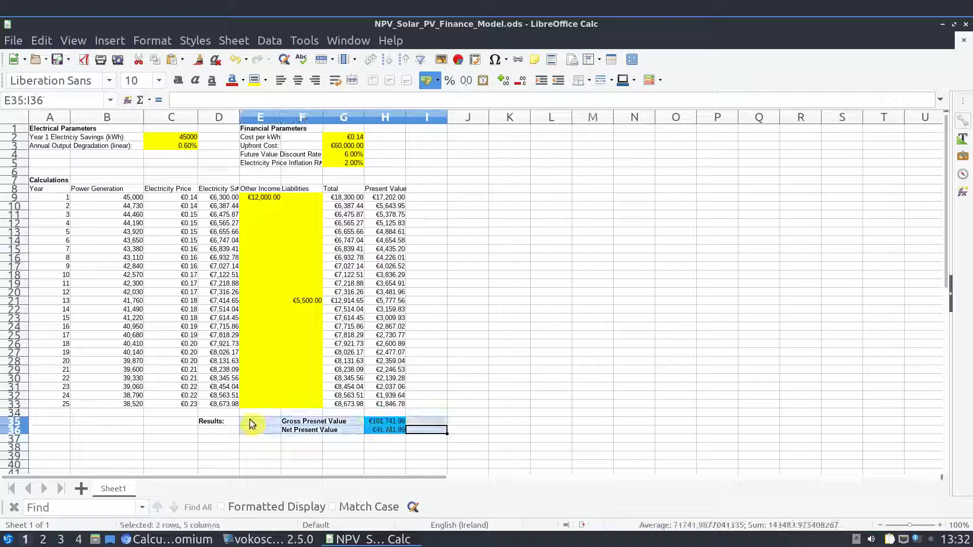
click(379, 423)
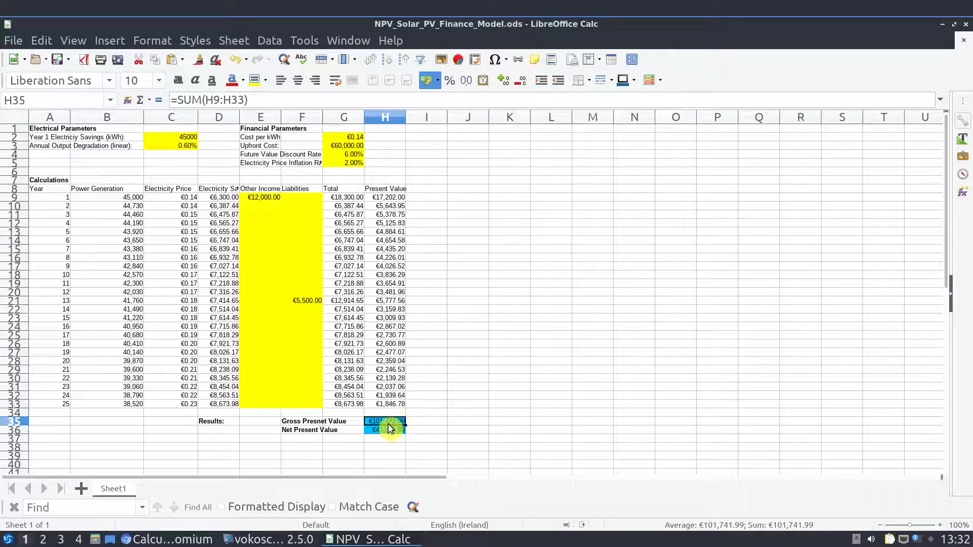
click(389, 431)
shift+click(430, 432)
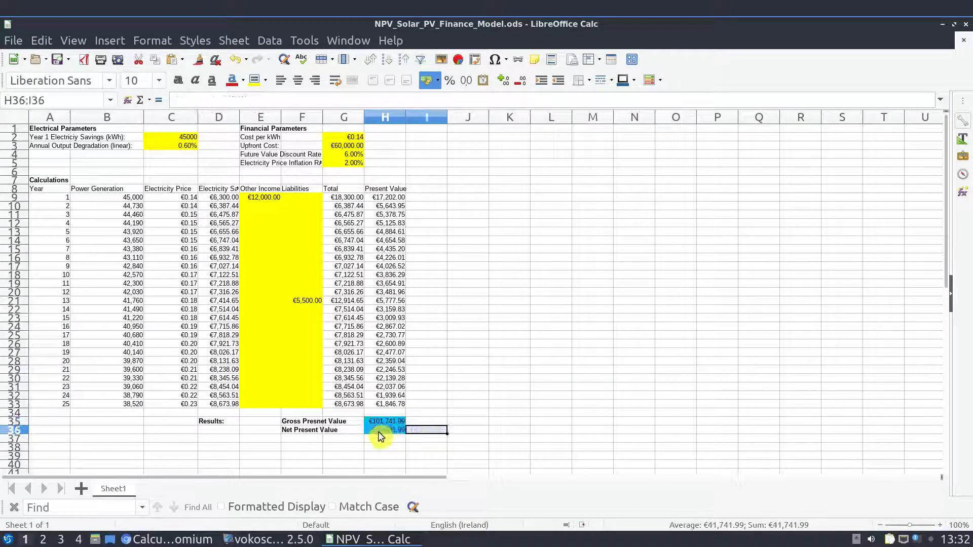
click(390, 431)
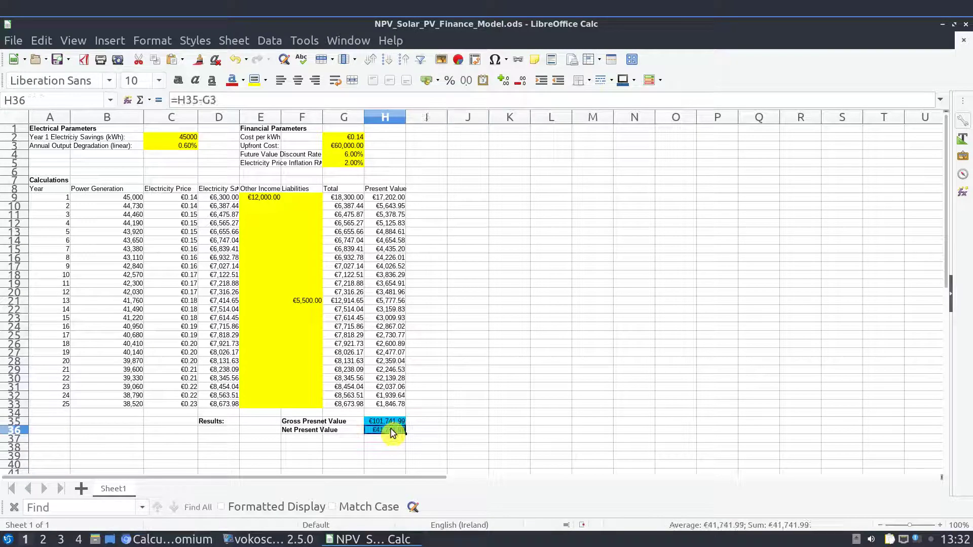